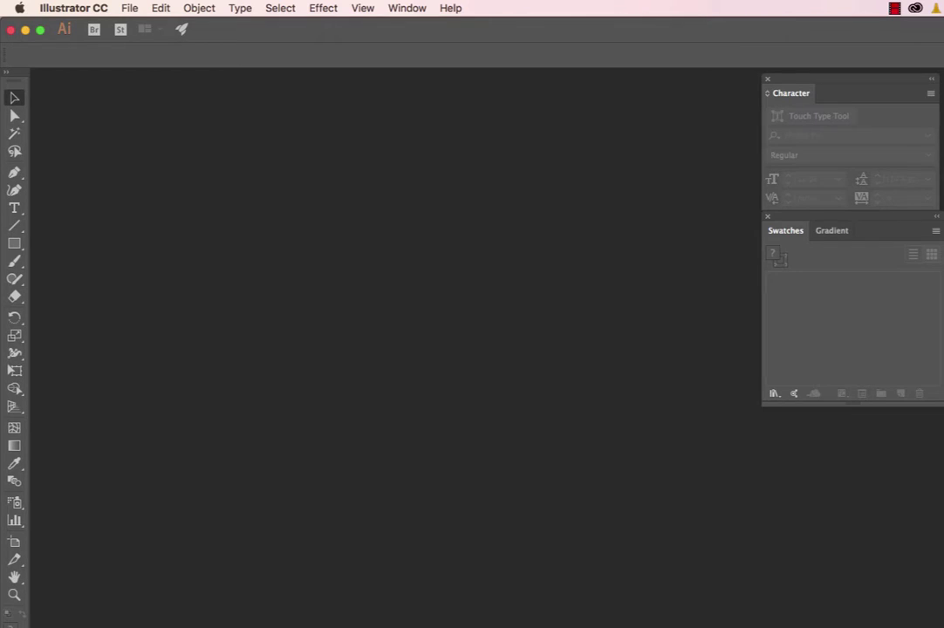
Step: Create a new blank 800 × 600 px RGB document, Untitled-8
{"action": "left_click", "coordinate": [128, 9]}
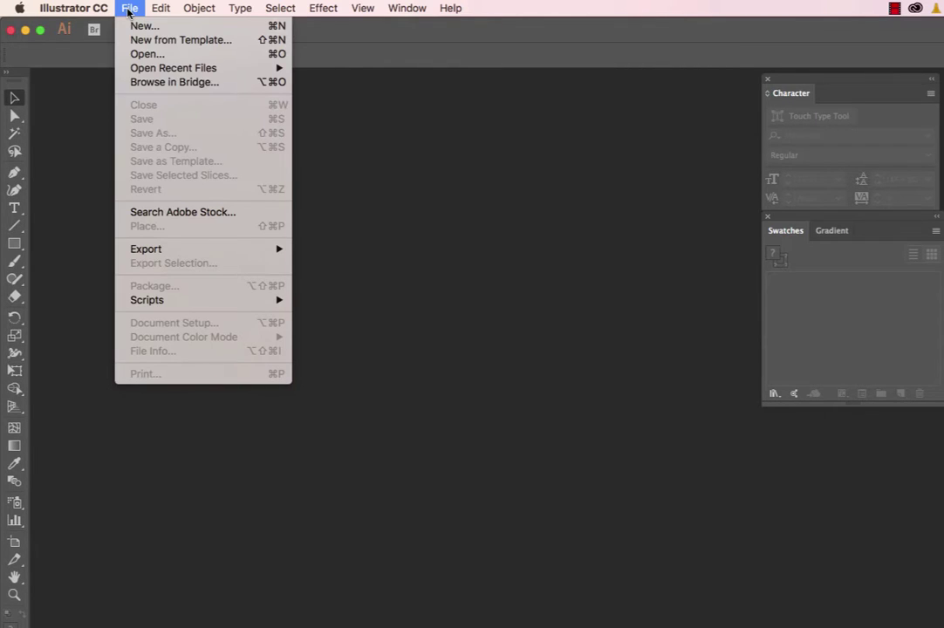
{"action": "left_click", "coordinate": [135, 25]}
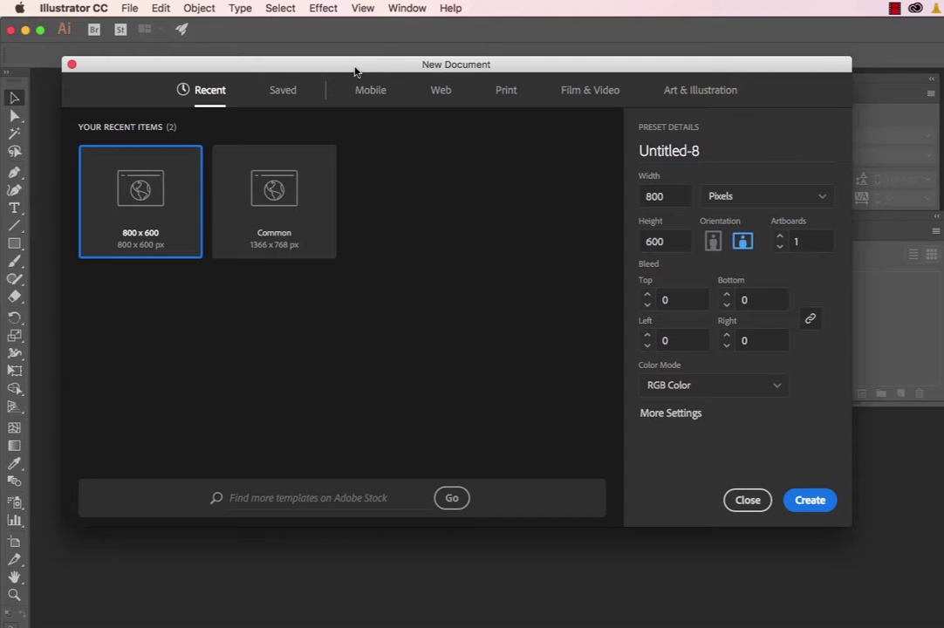
{"action": "left_click", "coordinate": [670, 414]}
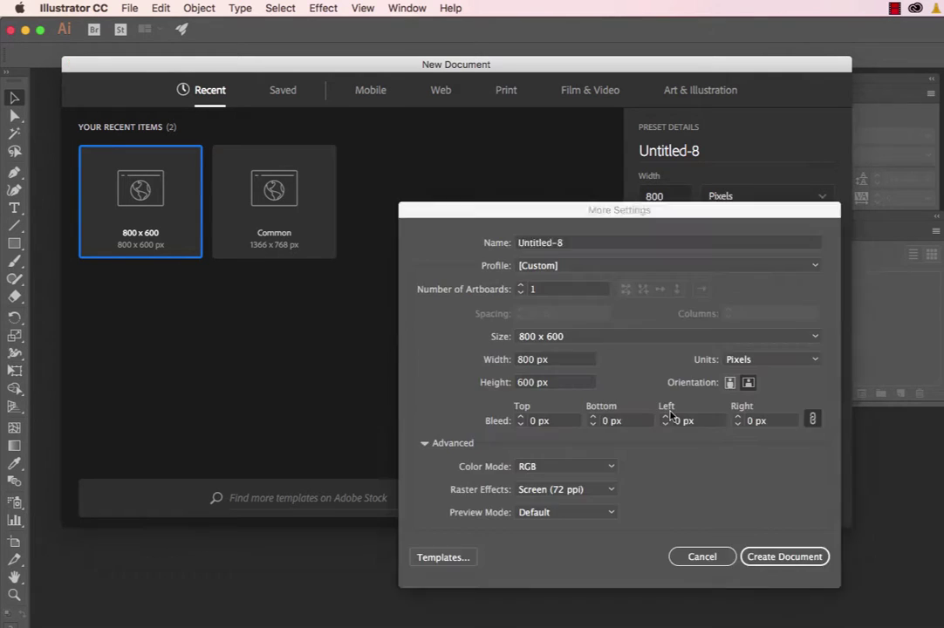
{"action": "left_click_drag", "start_coordinate": [513, 212], "coordinate": [347, 74]}
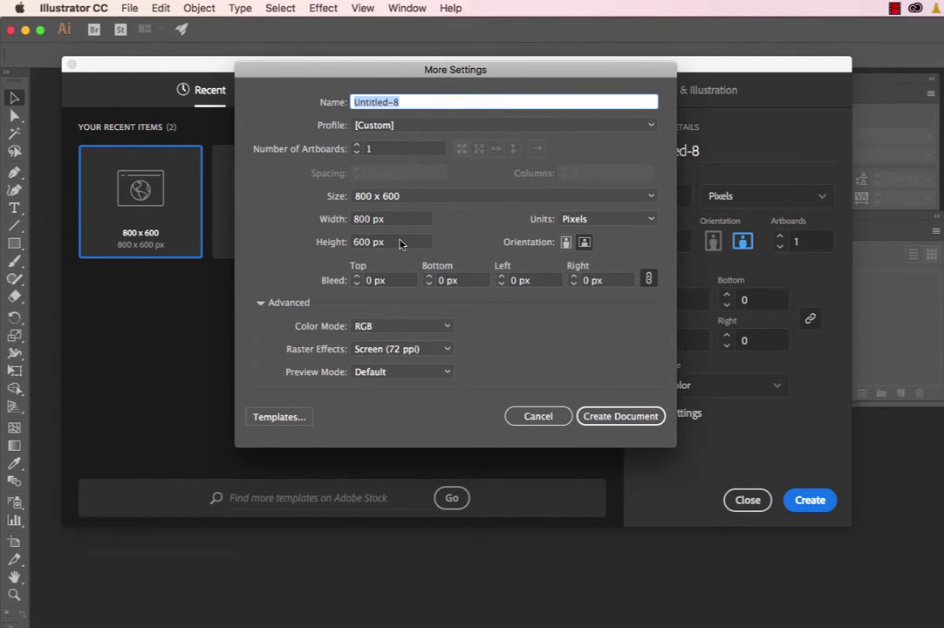
{"action": "left_click", "coordinate": [630, 417]}
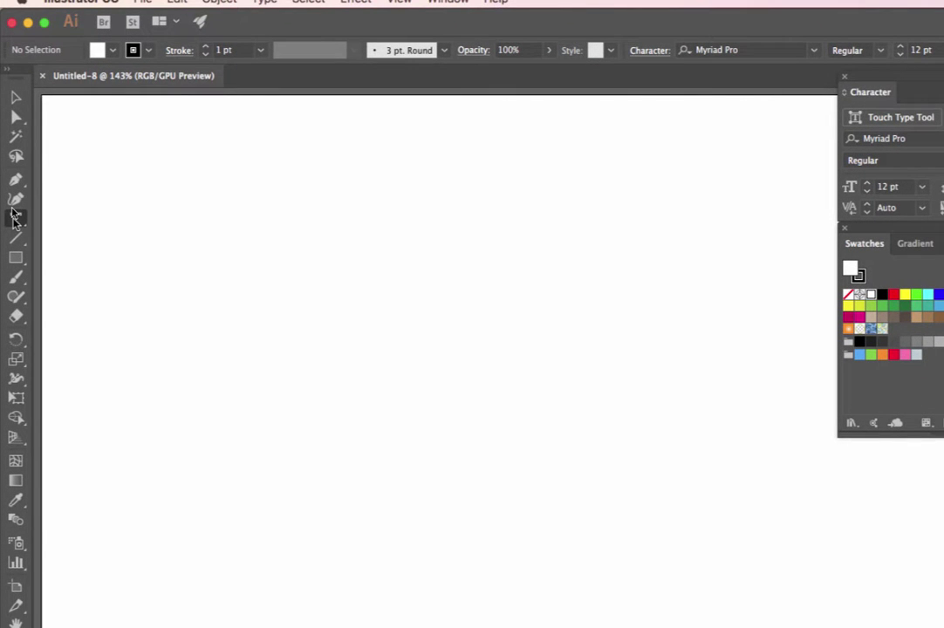
Step: Add a text object reading SHADING on the left side of the artboard
{"action": "left_click", "coordinate": [98, 321]}
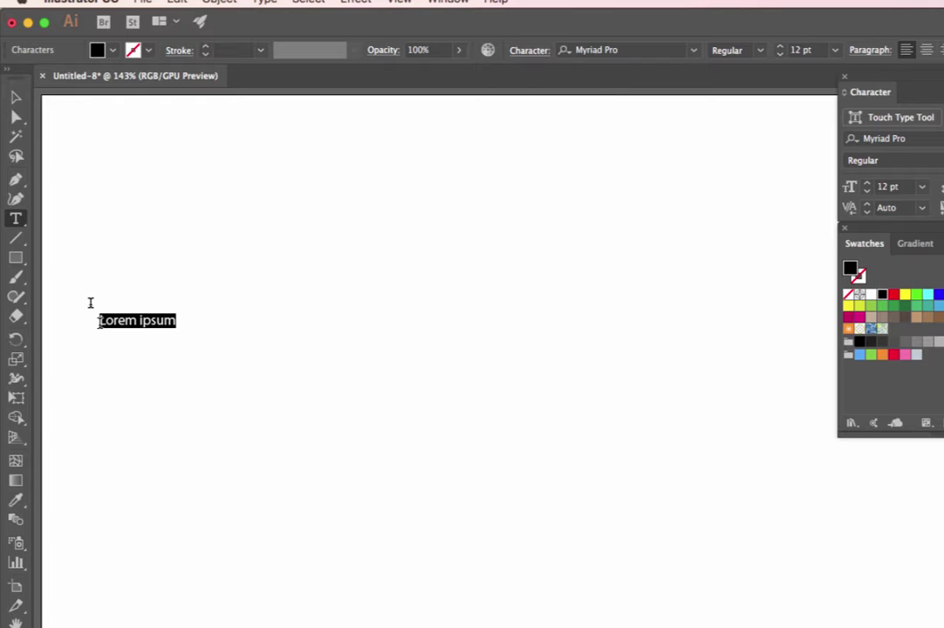
{"action": "type", "text": "SHADING"}
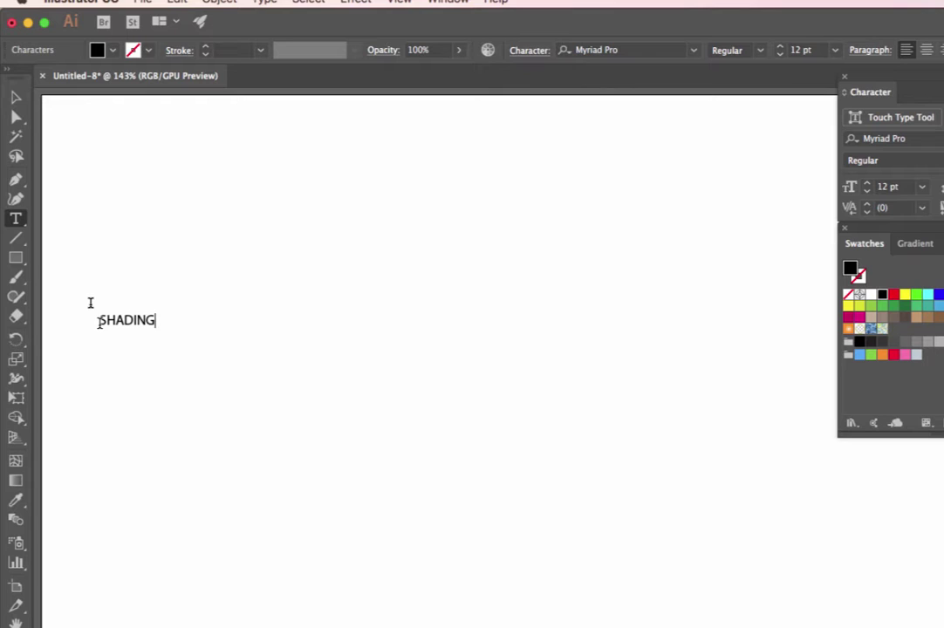
{"action": "key", "text": "Escape"}
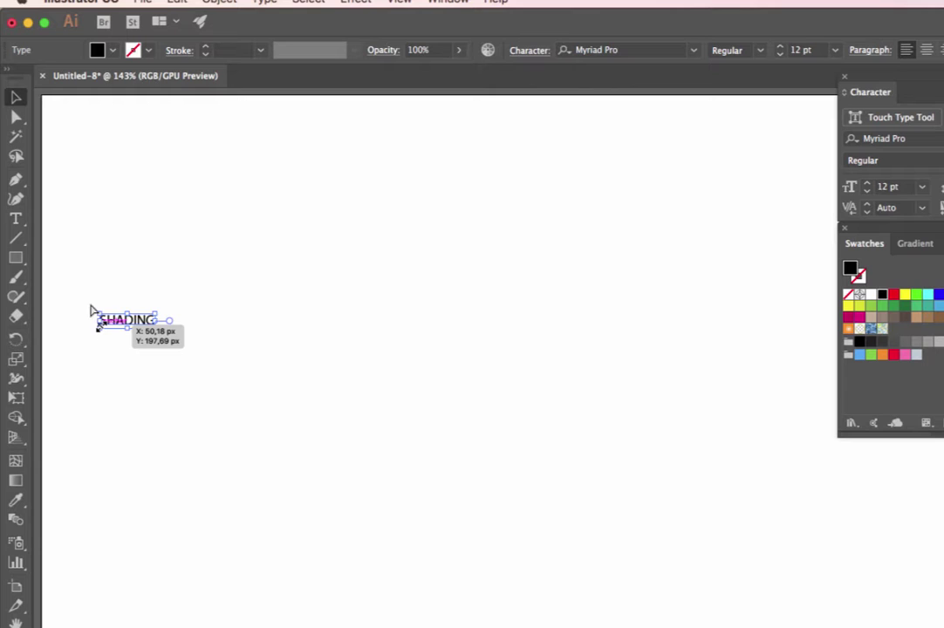
Step: Enlarge SHADING to 142 pt and set it in Myriad Pro Bold
{"action": "left_click", "coordinate": [92, 311]}
{"action": "key", "text": "super+shift+period"}
{"action": "key", "text": "super+shift+period"}
{"action": "key", "text": "super+shift+period"}
{"action": "key", "text": "super+shift+period"}
{"action": "key", "text": "super+shift+period"}
{"action": "key", "text": "super+shift+period"}
{"action": "key", "text": "super+shift+period"}
{"action": "key", "text": "super+shift+period"}
{"action": "key", "text": "super+shift+period"}
{"action": "key", "text": "super+shift+period"}
{"action": "key", "text": "super+shift+period"}
{"action": "key", "text": "super+shift+period"}
{"action": "key", "text": "super+shift+period"}
{"action": "key", "text": "super+shift+period"}
{"action": "key", "text": "super+shift+period"}
{"action": "key", "text": "super+shift+period"}
{"action": "key", "text": "super+shift+period"}
{"action": "key", "text": "super+shift+period"}
{"action": "key", "text": "super+shift+period"}
{"action": "key", "text": "super+shift+period"}
{"action": "key", "text": "super+shift+period"}
{"action": "key", "text": "super+shift+period"}
{"action": "key", "text": "super+shift+period"}
{"action": "key", "text": "super+shift+period"}
{"action": "key", "text": "super+shift+period"}
{"action": "key", "text": "super+shift+period"}
{"action": "key", "text": "super+shift+period"}
{"action": "key", "text": "super+shift+period"}
{"action": "key", "text": "super+shift+period"}
{"action": "key", "text": "super+shift+period"}
{"action": "key", "text": "super+shift+period"}
{"action": "key", "text": "super+shift+period"}
{"action": "key", "text": "super+shift+period"}
{"action": "key", "text": "super+shift+period"}
{"action": "key", "text": "super+shift+period"}
{"action": "key", "text": "super+shift+period"}
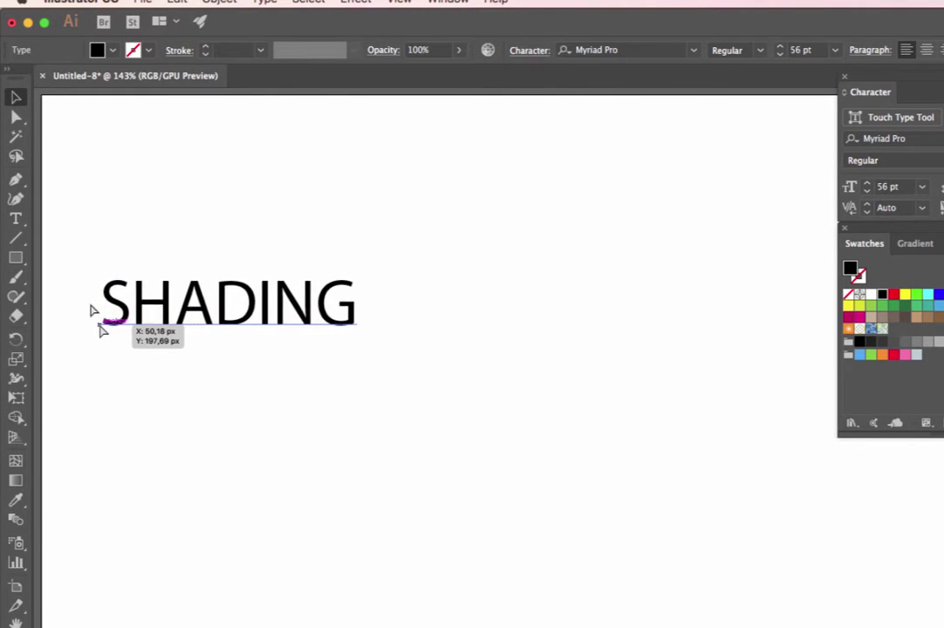
{"action": "key", "text": "super+shift+period"}
{"action": "key", "text": "super+shift+period"}
{"action": "key", "text": "super+shift+period"}
{"action": "key", "text": "super+shift+period"}
{"action": "key", "text": "super+shift+period"}
{"action": "key", "text": "super+shift+period"}
{"action": "key", "text": "super+shift+period"}
{"action": "key", "text": "super+shift+period"}
{"action": "key", "text": "super+shift+period"}
{"action": "key", "text": "super+shift+period"}
{"action": "key", "text": "super+shift+period"}
{"action": "key", "text": "super+shift+period"}
{"action": "key", "text": "super+shift+period"}
{"action": "key", "text": "super+shift+period"}
{"action": "key", "text": "super+shift+period"}
{"action": "key", "text": "super+shift+period"}
{"action": "key", "text": "super+shift+period"}
{"action": "key", "text": "super+shift+period"}
{"action": "key", "text": "super+shift+period"}
{"action": "key", "text": "super+shift+period"}
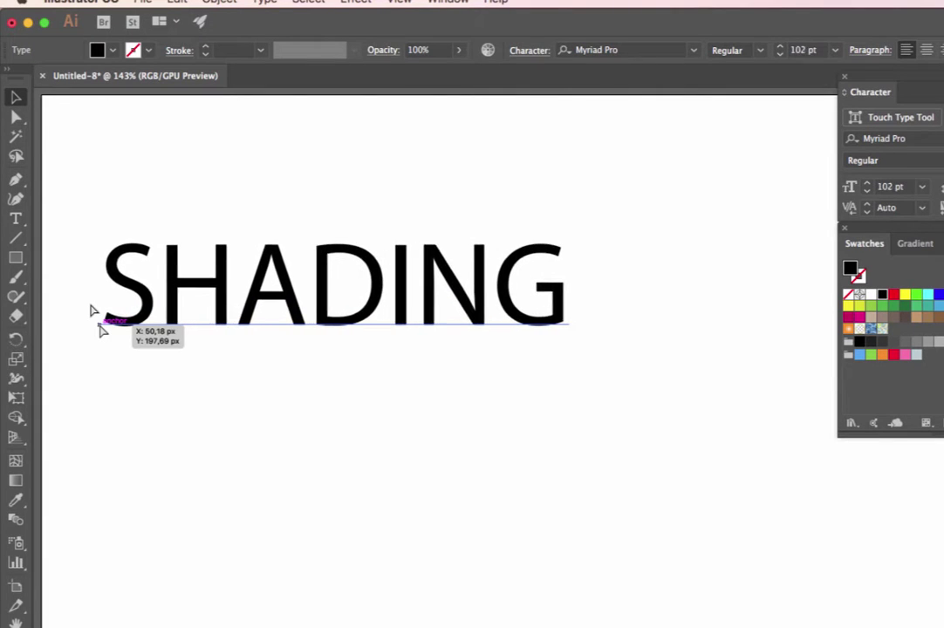
{"action": "key", "text": "super+shift+period"}
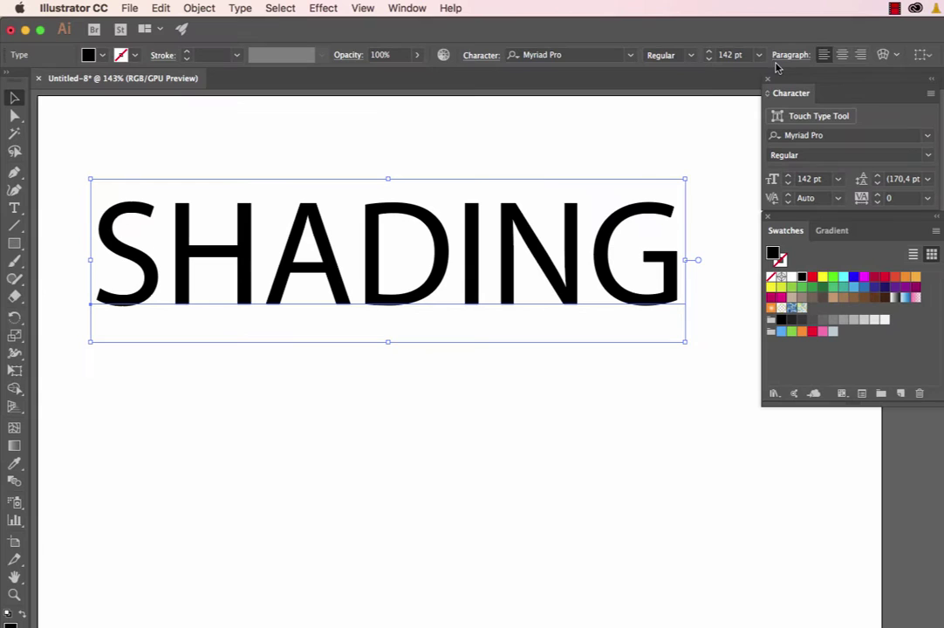
{"action": "left_click", "coordinate": [926, 157]}
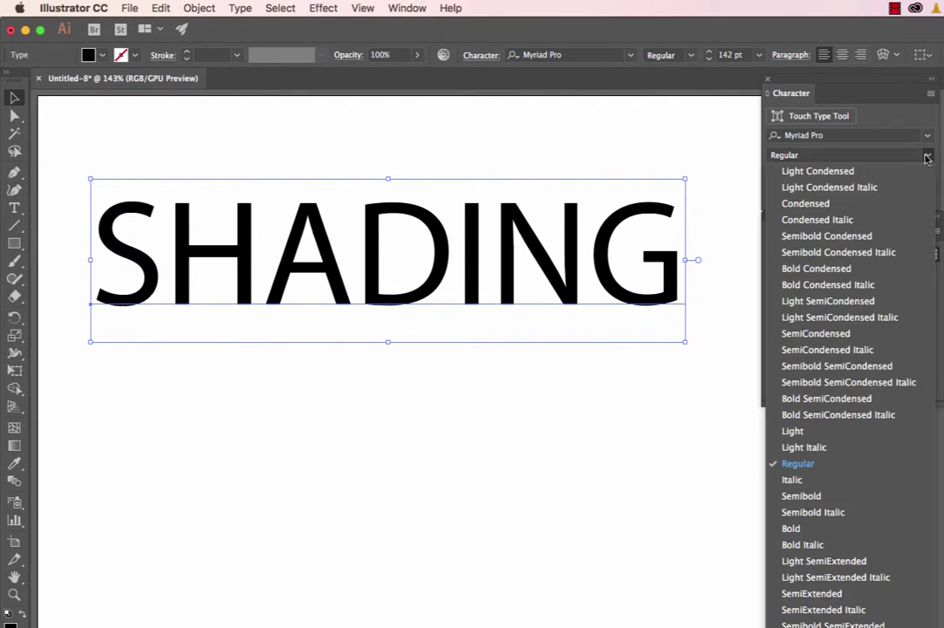
{"action": "left_click", "coordinate": [791, 529]}
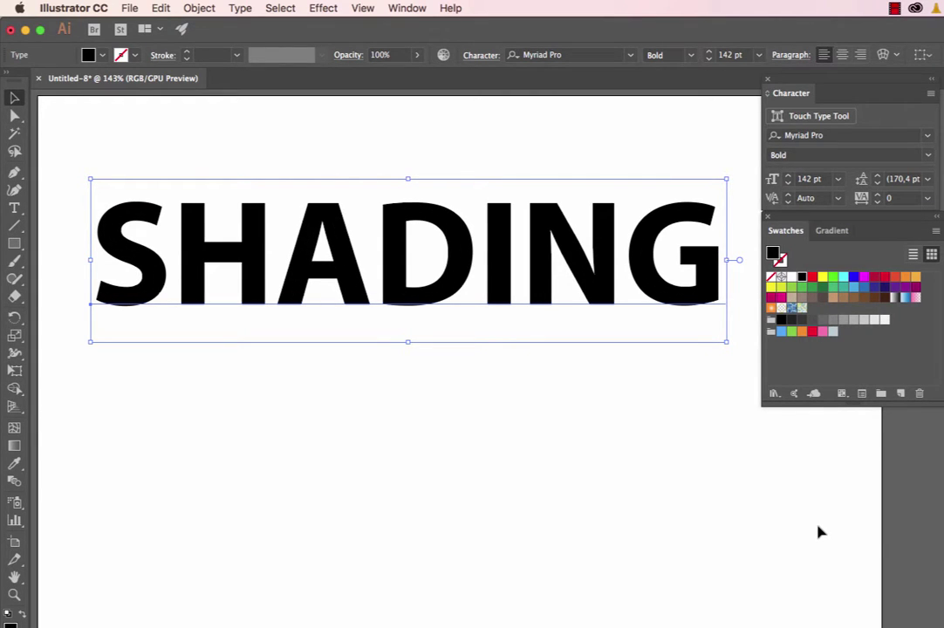
Step: Try selecting individual letters inside SHADING, then reselect the whole text object
{"action": "left_click", "coordinate": [406, 9]}
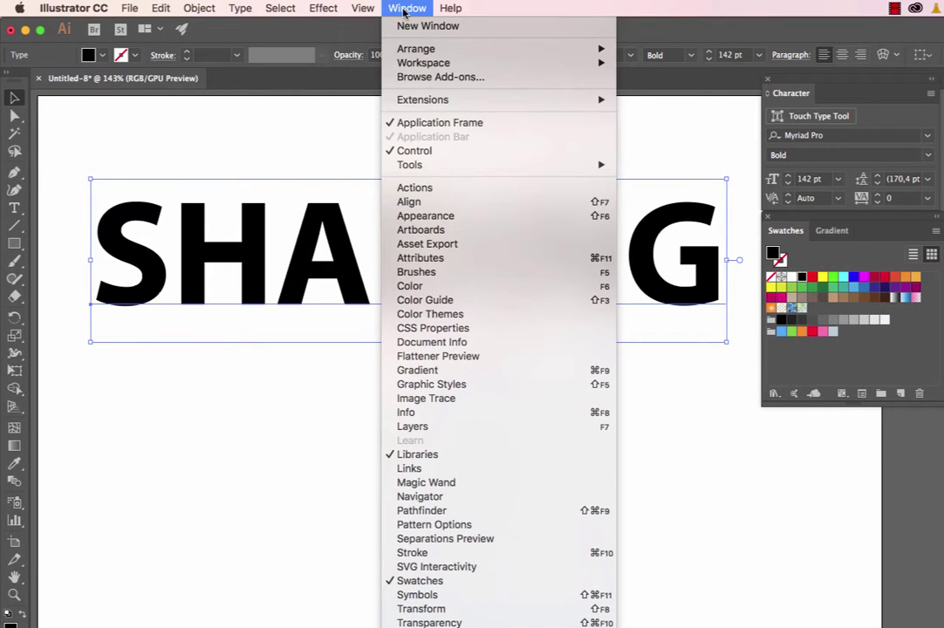
{"action": "left_click", "coordinate": [404, 11]}
{"action": "key", "text": "t"}
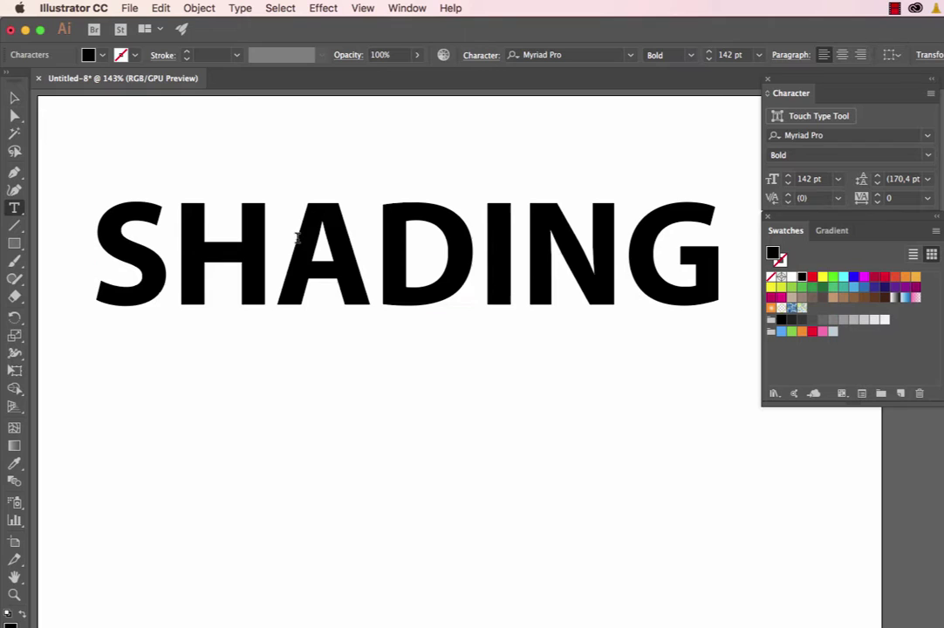
{"action": "left_click_drag", "start_coordinate": [276, 243], "coordinate": [510, 248]}
{"action": "left_click_drag", "start_coordinate": [615, 249], "coordinate": [463, 250]}
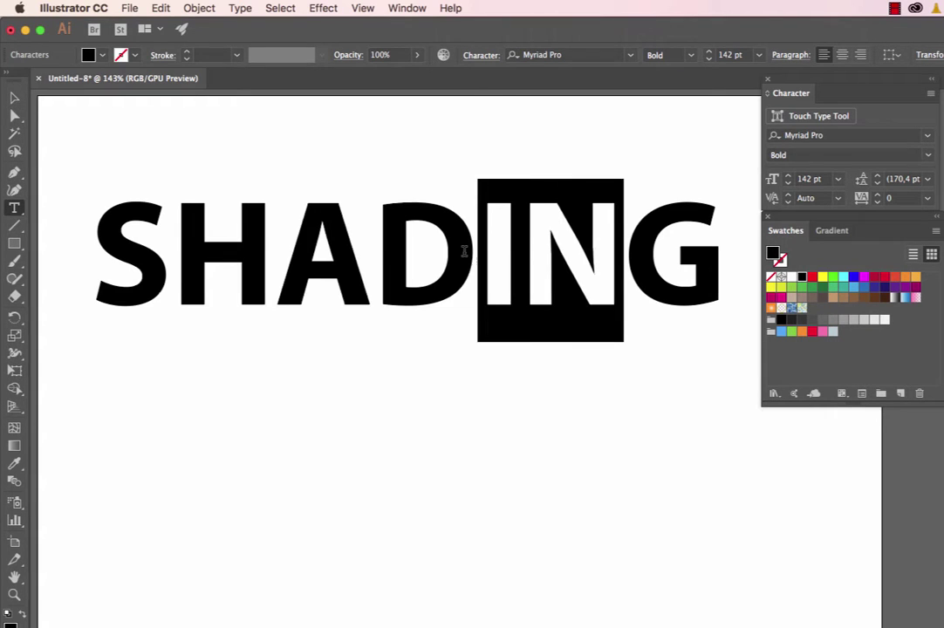
{"action": "left_click_drag", "start_coordinate": [372, 248], "coordinate": [250, 244]}
{"action": "left_click", "coordinate": [212, 239]}
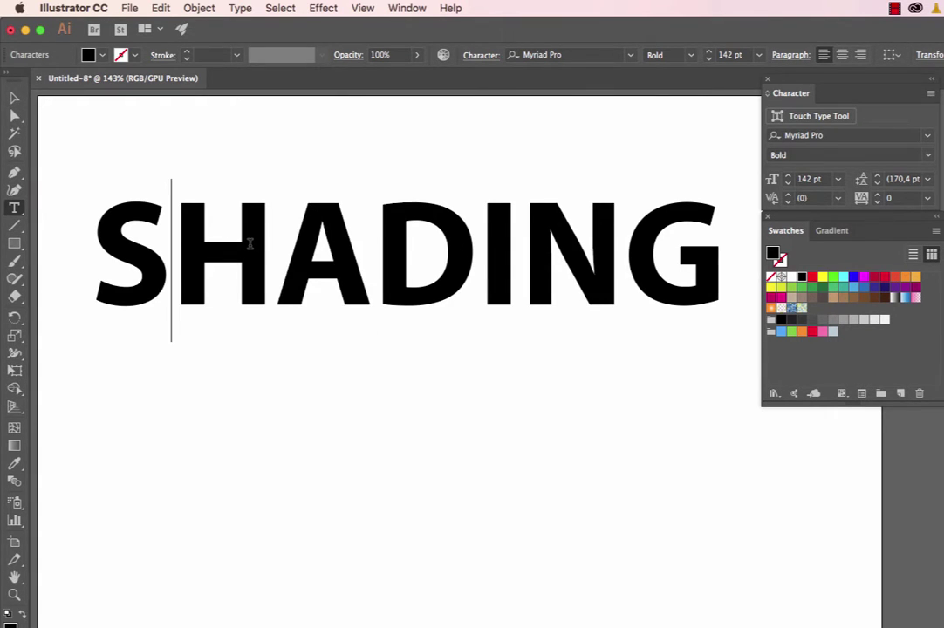
{"action": "key", "text": "Escape"}
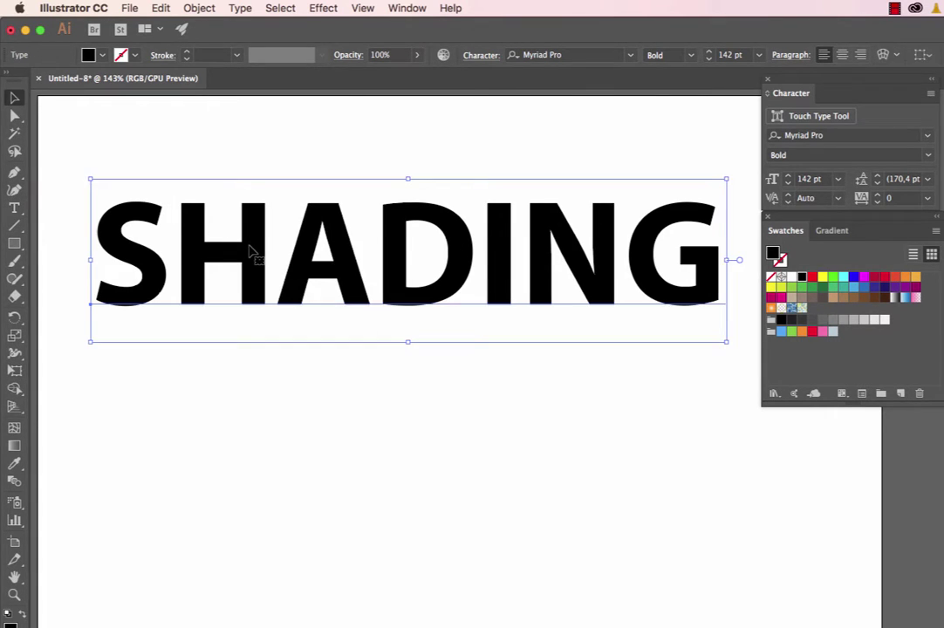
Step: Expand the SHADING text into outlined shapes, keeping Object and Fill checked
{"action": "left_click", "coordinate": [202, 9]}
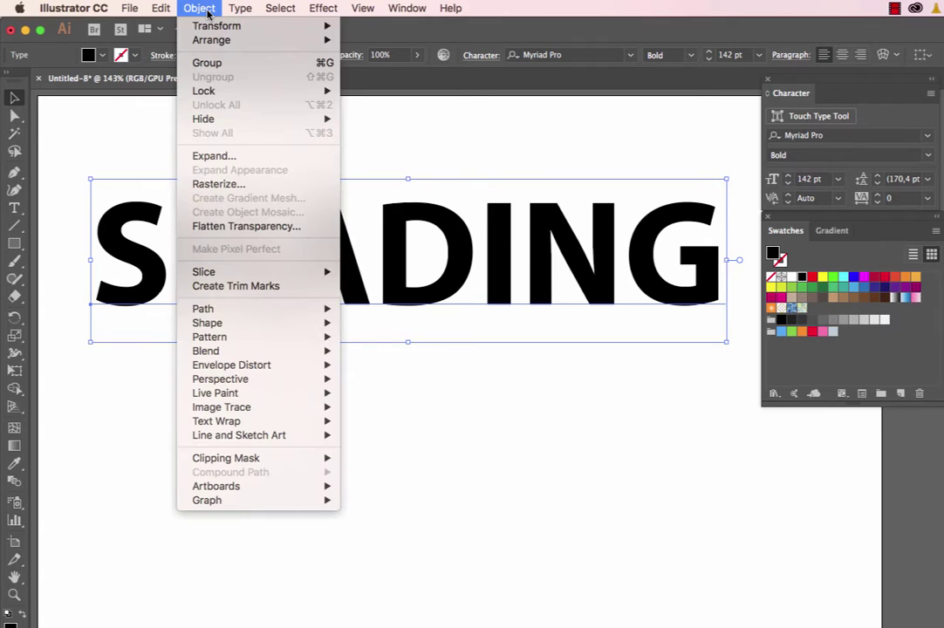
{"action": "left_click", "coordinate": [215, 155]}
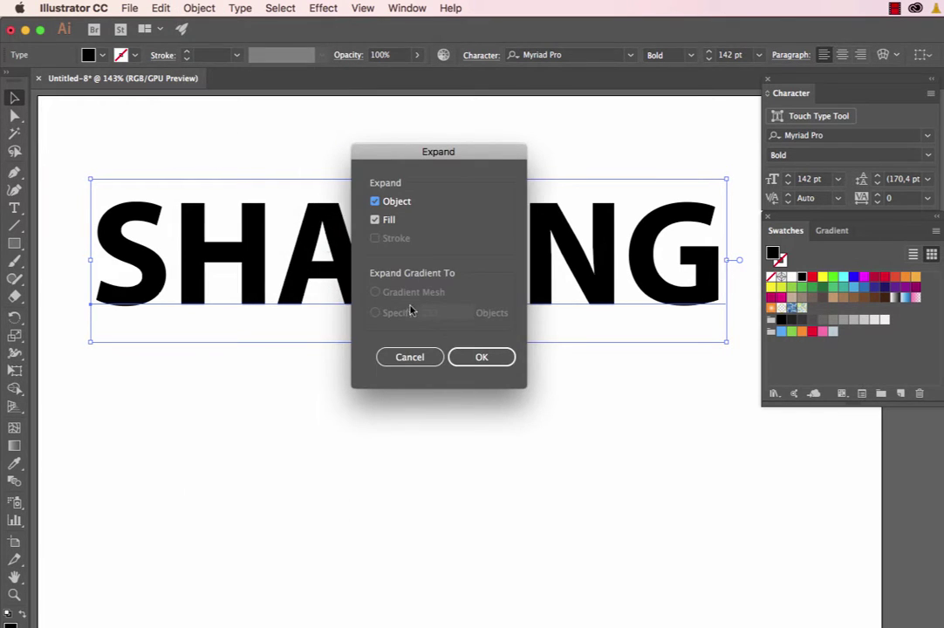
{"action": "left_click", "coordinate": [498, 358]}
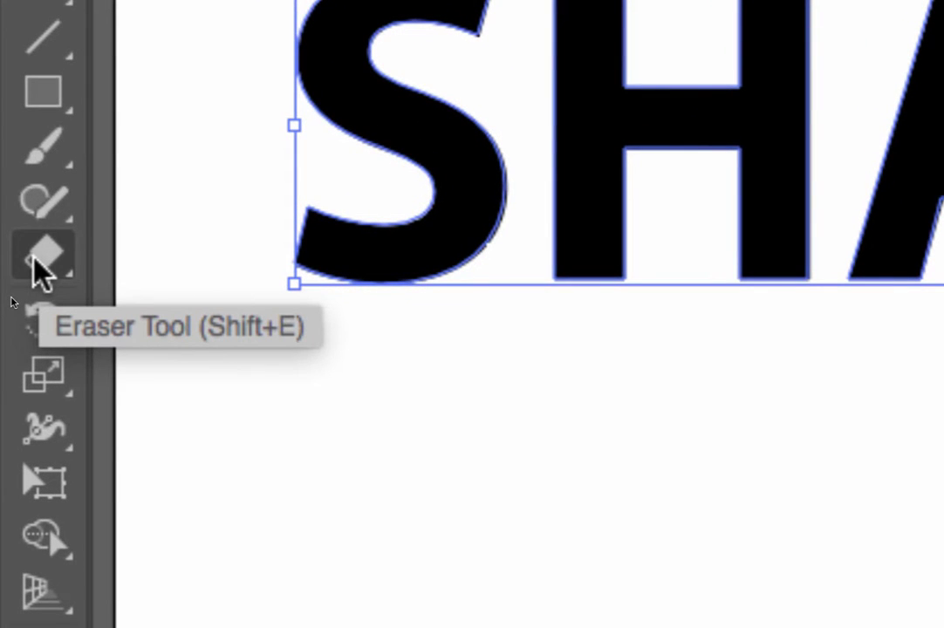
Step: Cut all the SHADING letters horizontally across their middles with the Knife tool
{"action": "left_click", "coordinate": [40, 273]}
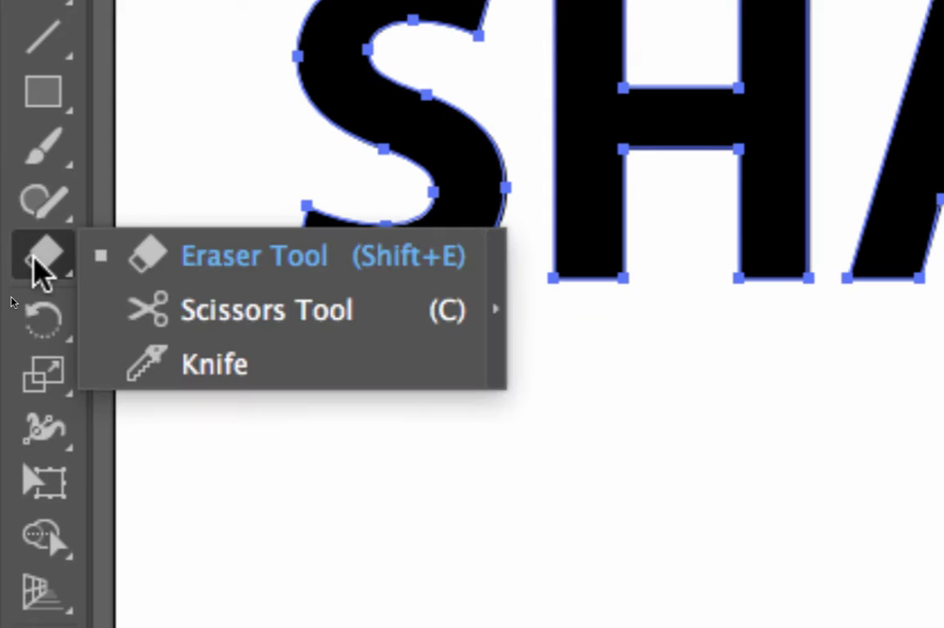
{"action": "left_click", "coordinate": [253, 377]}
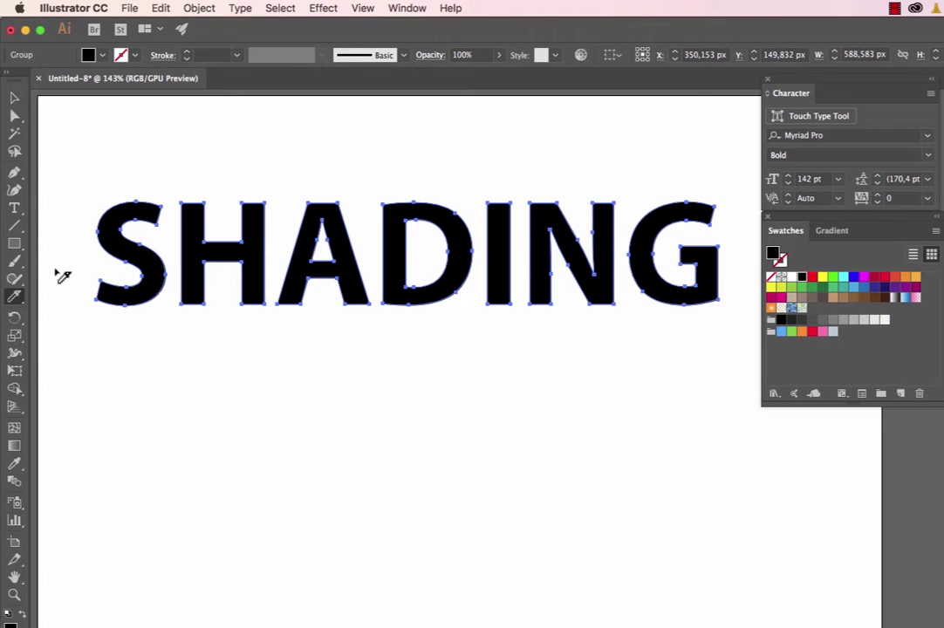
{"action": "mouse_move", "coordinate": [49, 275]}
{"action": "left_mouse_down"}
{"action": "mouse_move", "coordinate": [288, 246]}
{"action": "mouse_move", "coordinate": [578, 274]}
{"action": "mouse_move", "coordinate": [712, 273]}
{"action": "mouse_move", "coordinate": [771, 252]}
{"action": "left_mouse_up"}
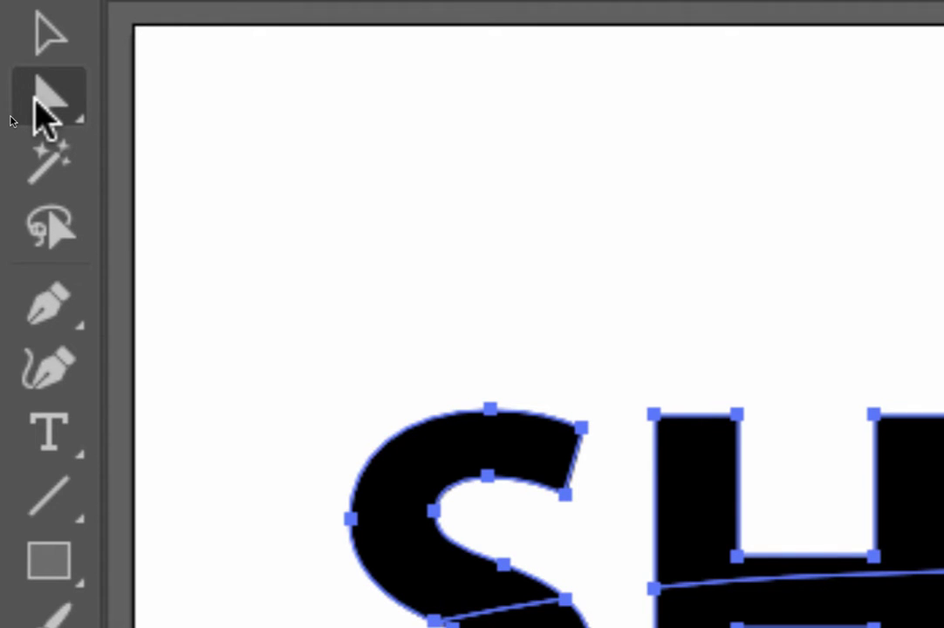
Step: Select the top pieces of all the letters with Direct Selection and fill them pink
{"action": "left_click", "coordinate": [35, 98]}
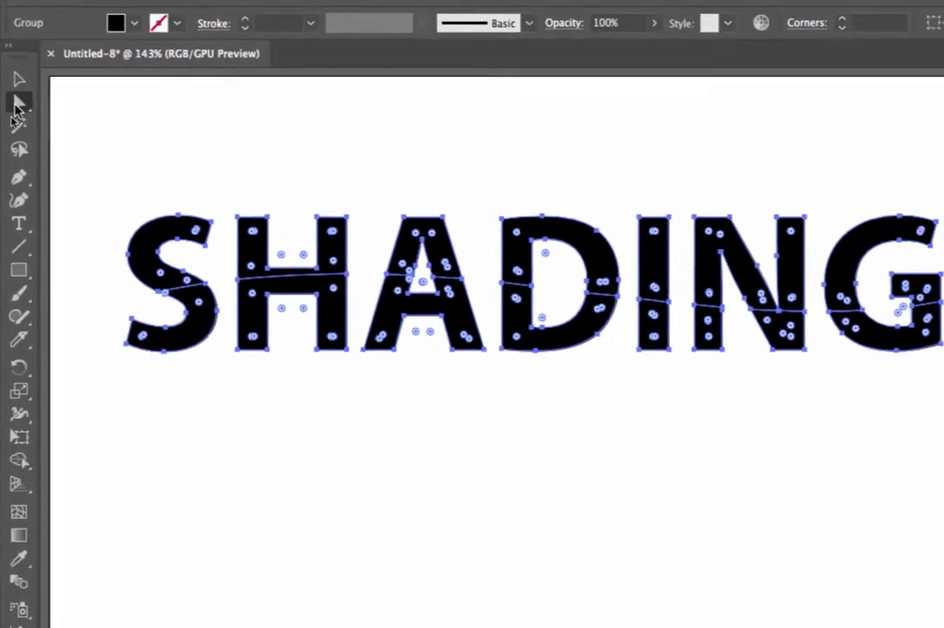
{"action": "left_click", "coordinate": [238, 171]}
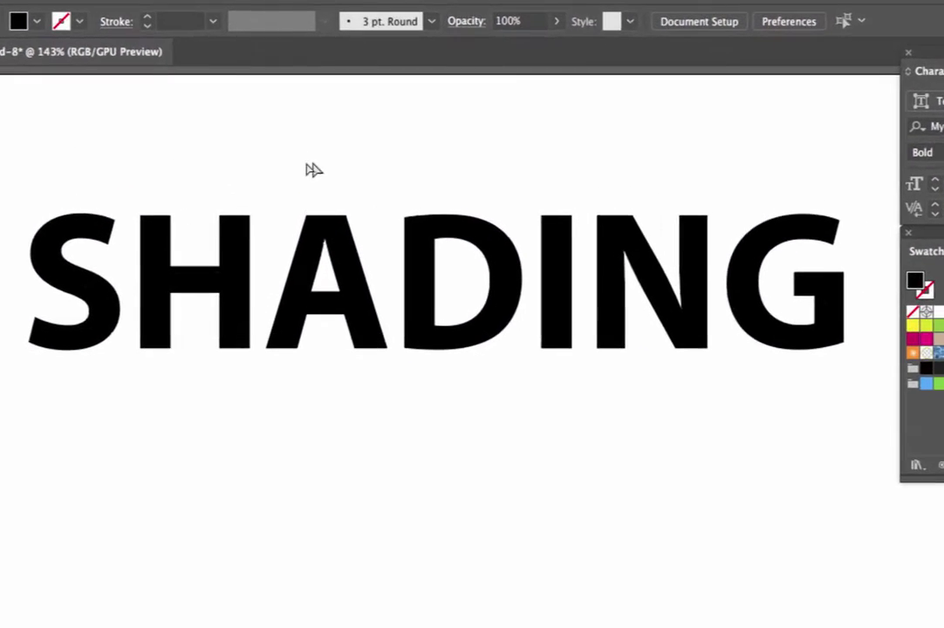
{"action": "left_click_drag", "start_coordinate": [23, 127], "coordinate": [119, 133]}
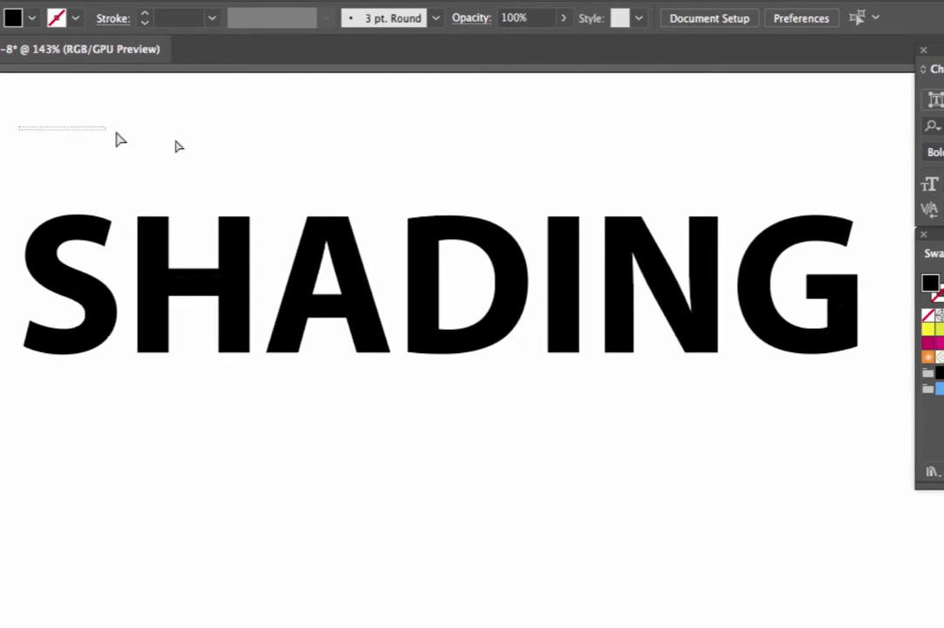
{"action": "left_click_drag", "start_coordinate": [174, 142], "coordinate": [872, 238]}
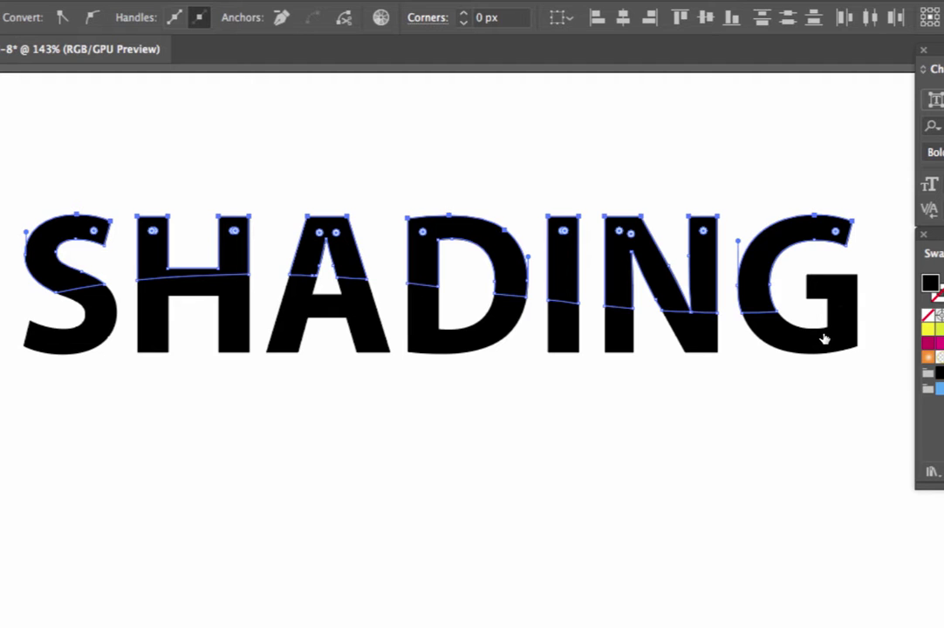
{"action": "left_click", "coordinate": [943, 386]}
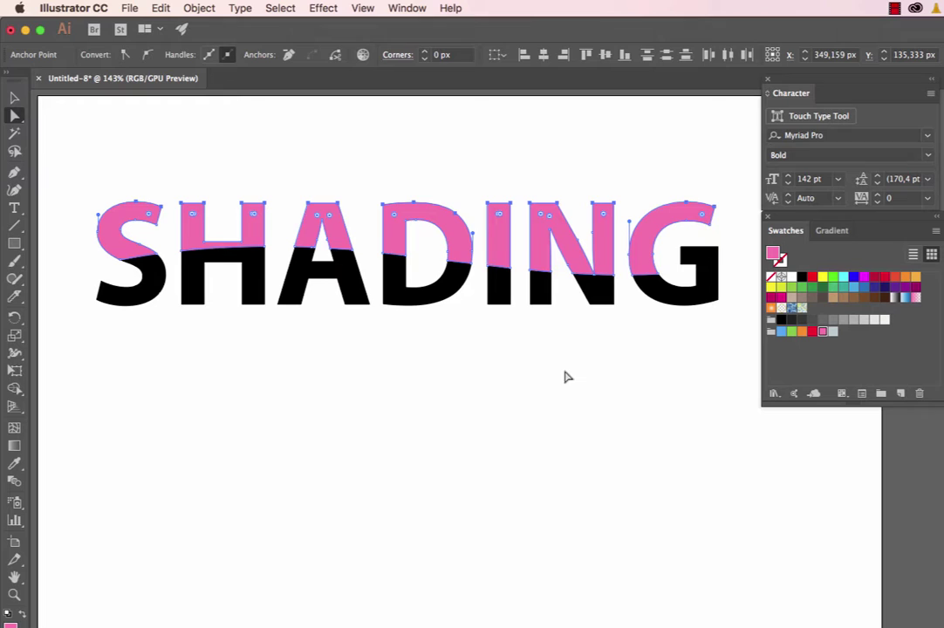
{"action": "left_click", "coordinate": [386, 360]}
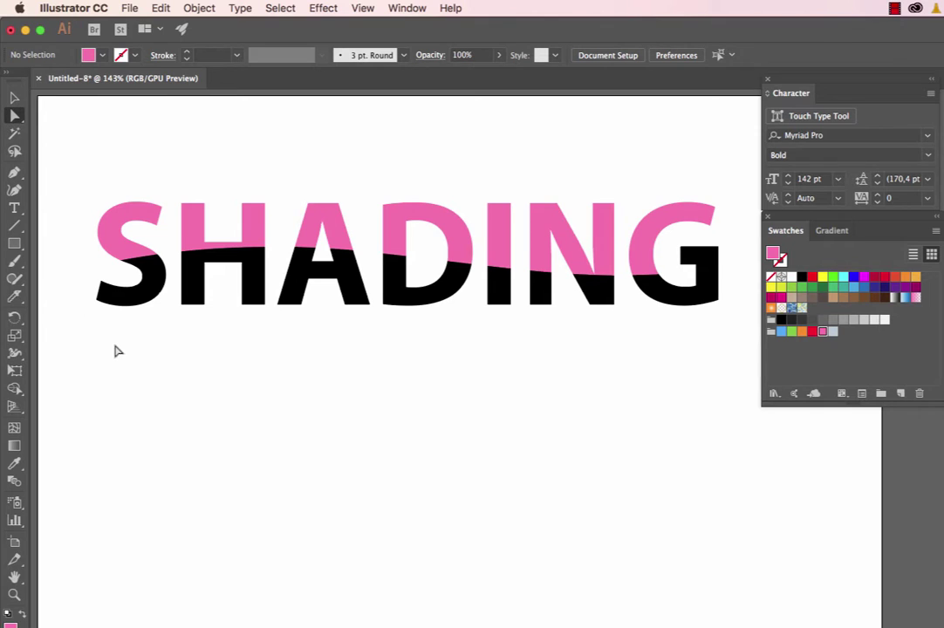
Step: Colour the bottom letter pieces and the G's leftover inner piece light grey-blue
{"action": "mouse_move", "coordinate": [77, 338]}
{"action": "left_mouse_down"}
{"action": "mouse_move", "coordinate": [279, 365]}
{"action": "mouse_move", "coordinate": [641, 386]}
{"action": "mouse_move", "coordinate": [719, 354]}
{"action": "mouse_move", "coordinate": [749, 328]}
{"action": "mouse_move", "coordinate": [752, 296]}
{"action": "left_mouse_up"}
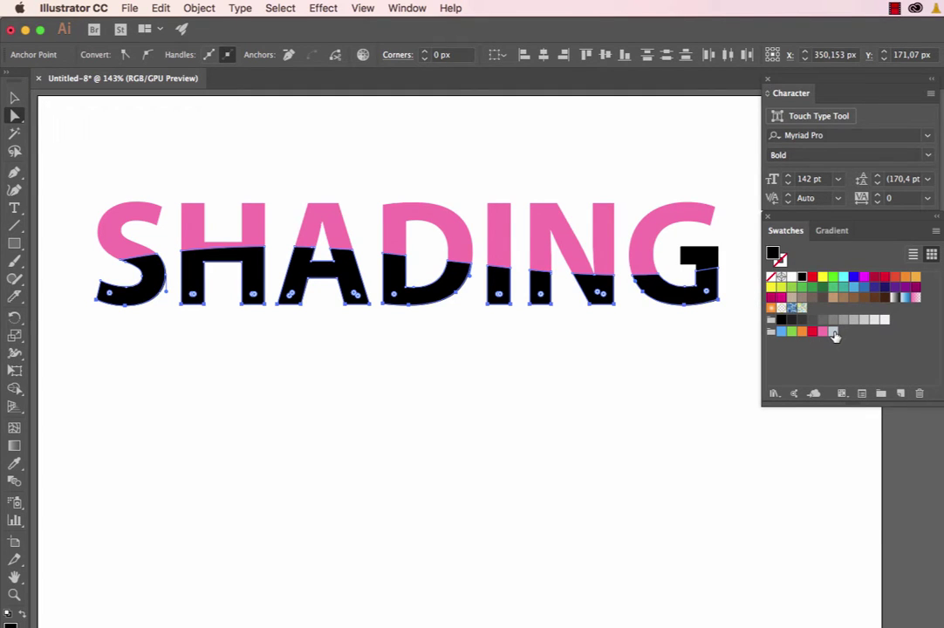
{"action": "left_click", "coordinate": [833, 332]}
{"action": "left_click", "coordinate": [502, 336]}
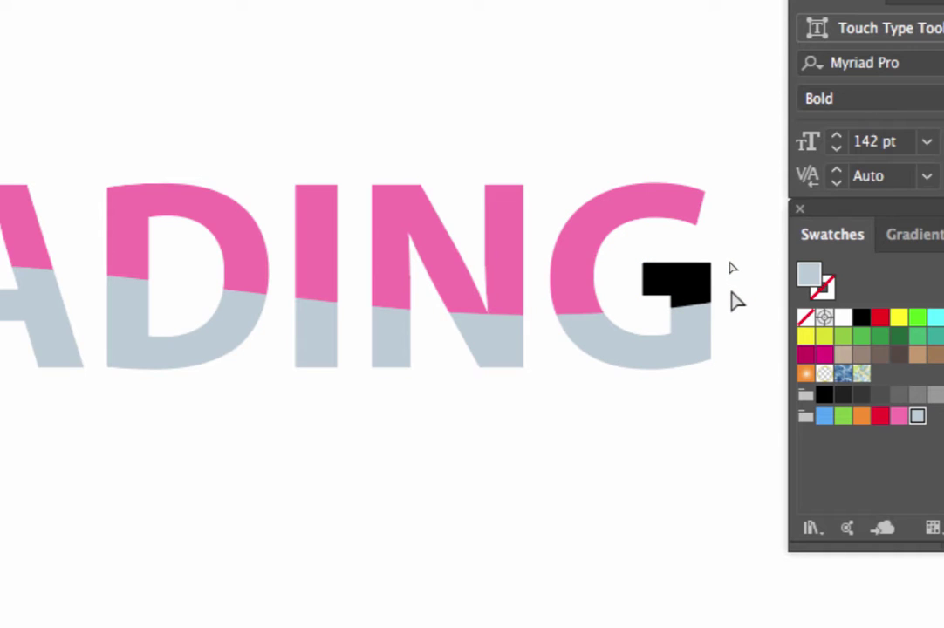
{"action": "left_click", "coordinate": [686, 288]}
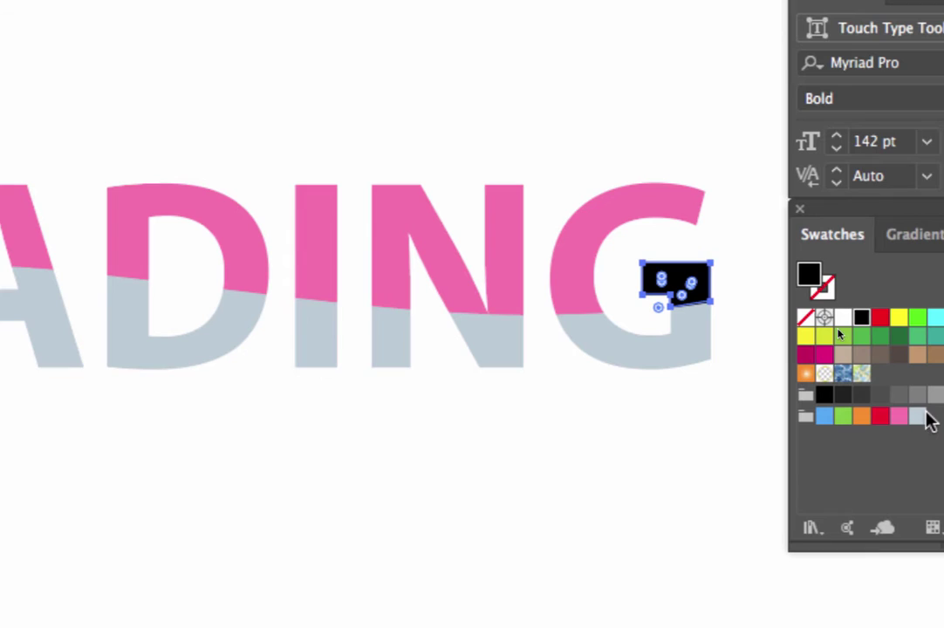
{"action": "left_click", "coordinate": [917, 417]}
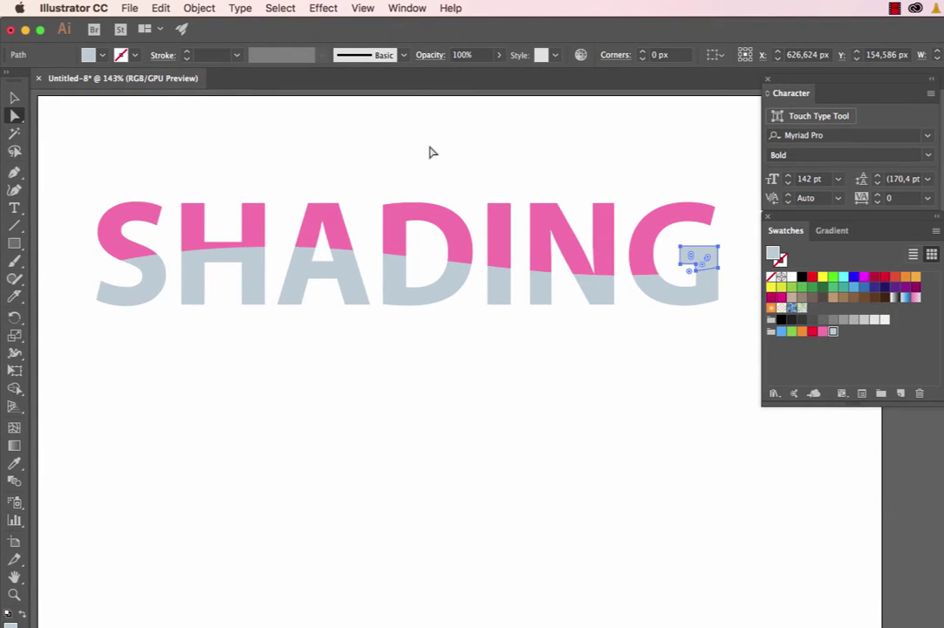
{"action": "left_click", "coordinate": [185, 89]}
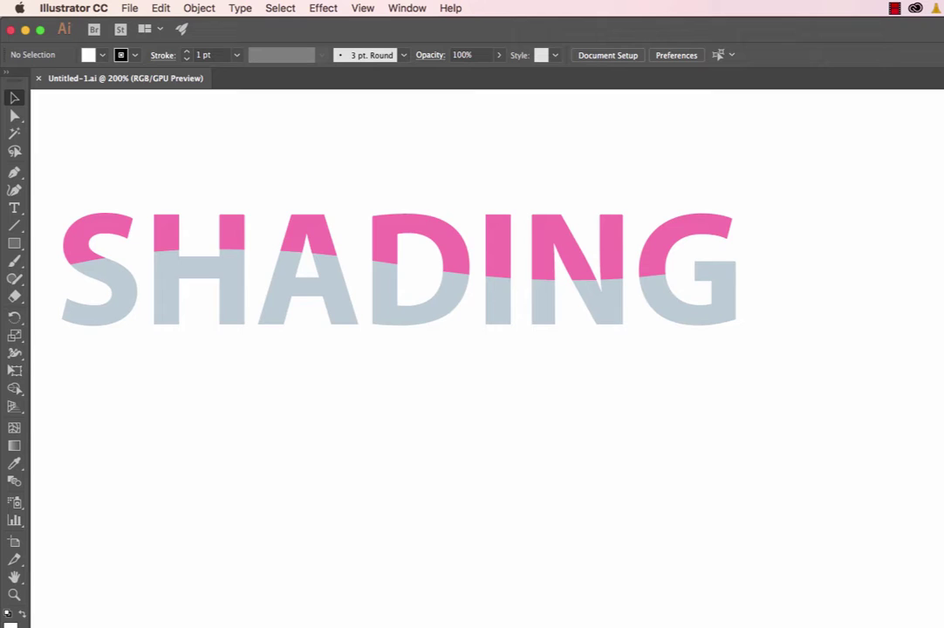
Step: Save the document under the name Shading, producing Shading.ai
{"action": "left_click", "coordinate": [131, 10]}
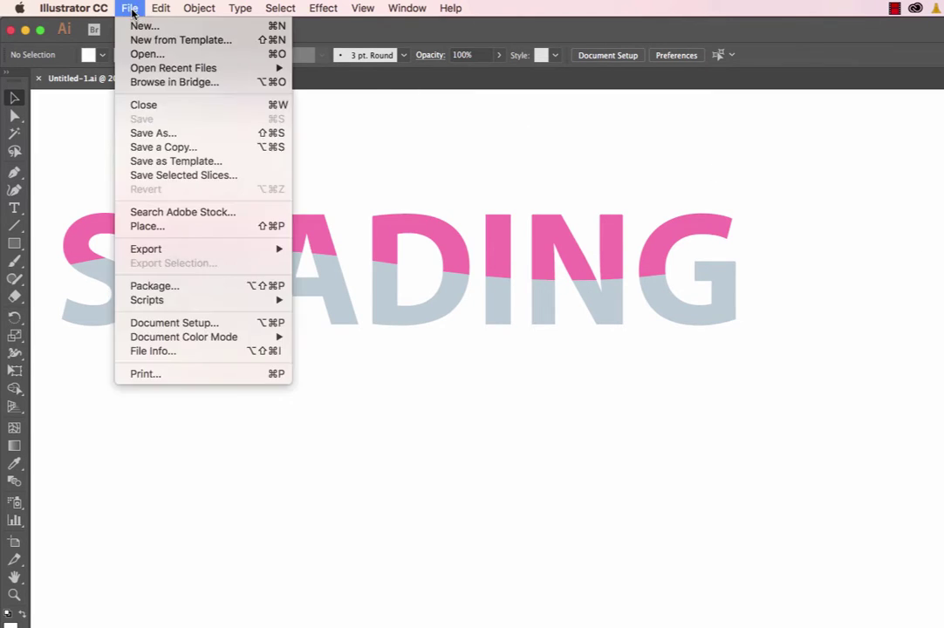
{"action": "left_click", "coordinate": [154, 133]}
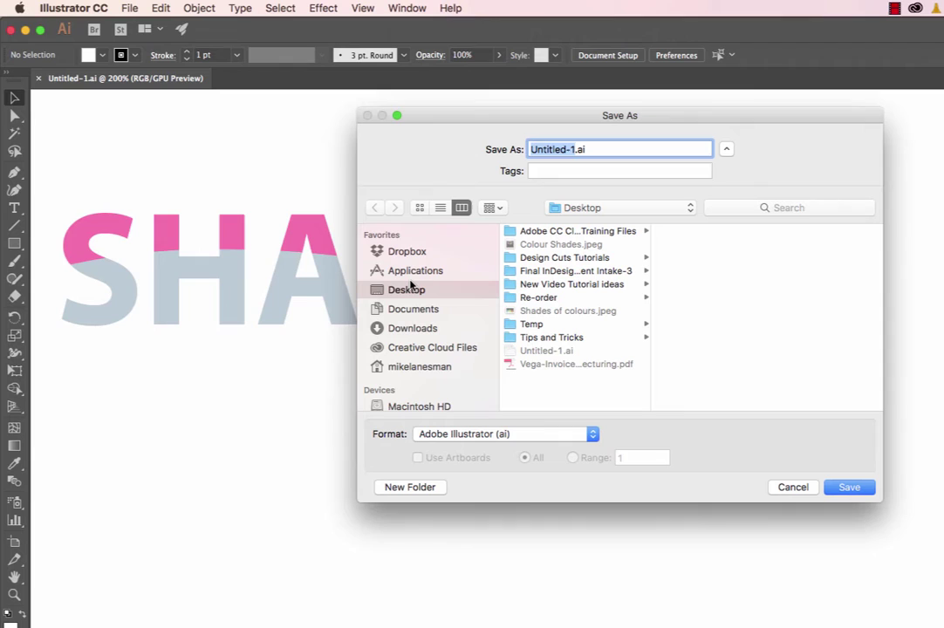
{"action": "type", "text": "Shading"}
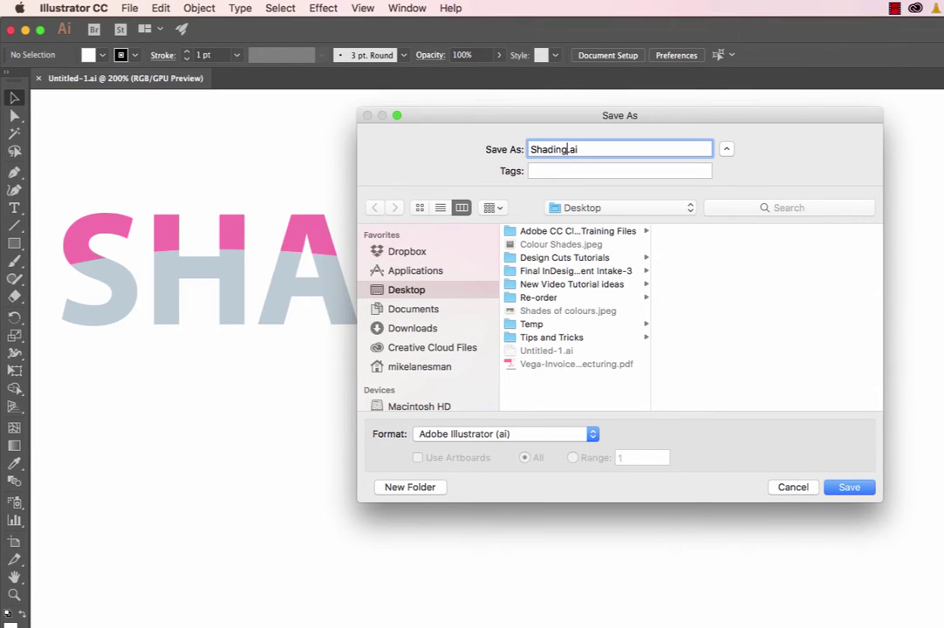
{"action": "key", "text": "Return"}
{"action": "key", "text": "Return"}
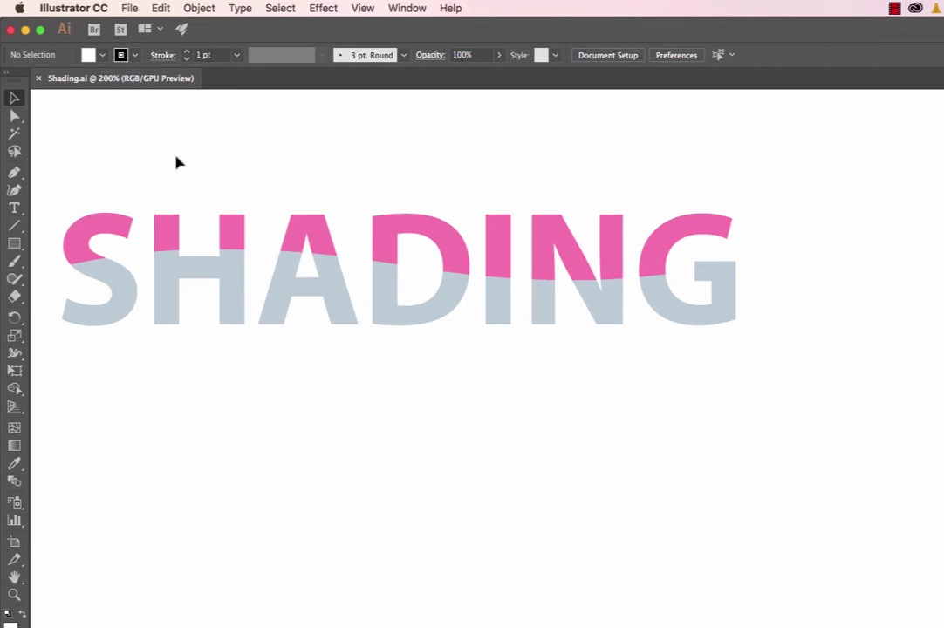
Step: Export the selected artwork as Shading.png in PNG format with a transparent background
{"action": "left_click_drag", "start_coordinate": [66, 187], "coordinate": [763, 352]}
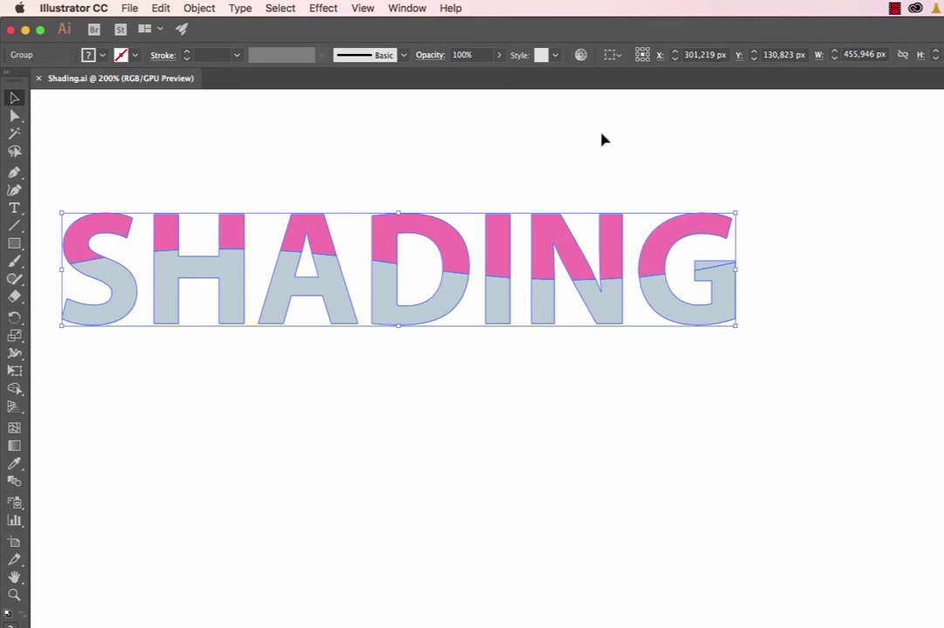
{"action": "left_click", "coordinate": [130, 10]}
{"action": "mouse_move", "coordinate": [166, 249]}
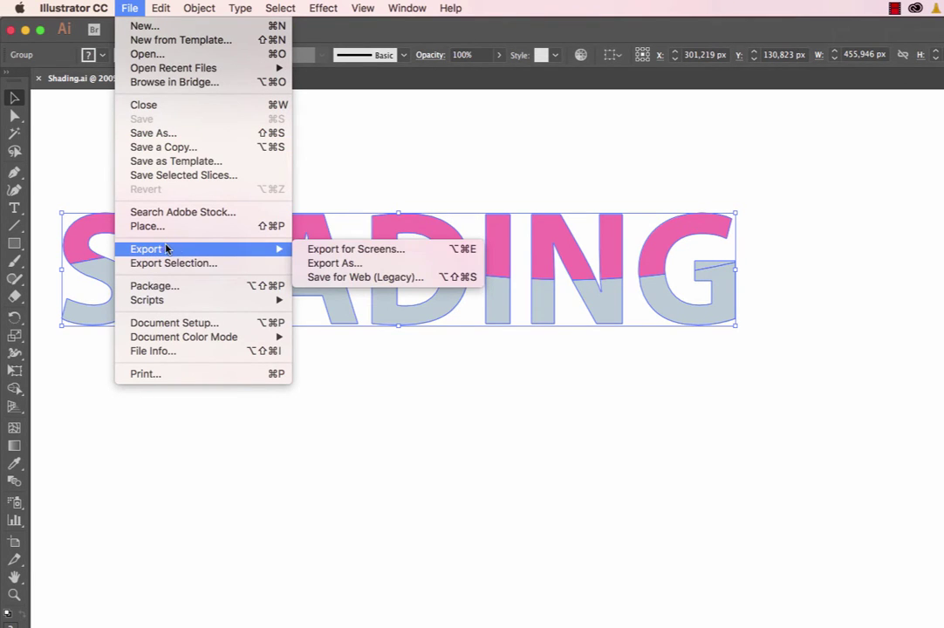
{"action": "left_click", "coordinate": [336, 263]}
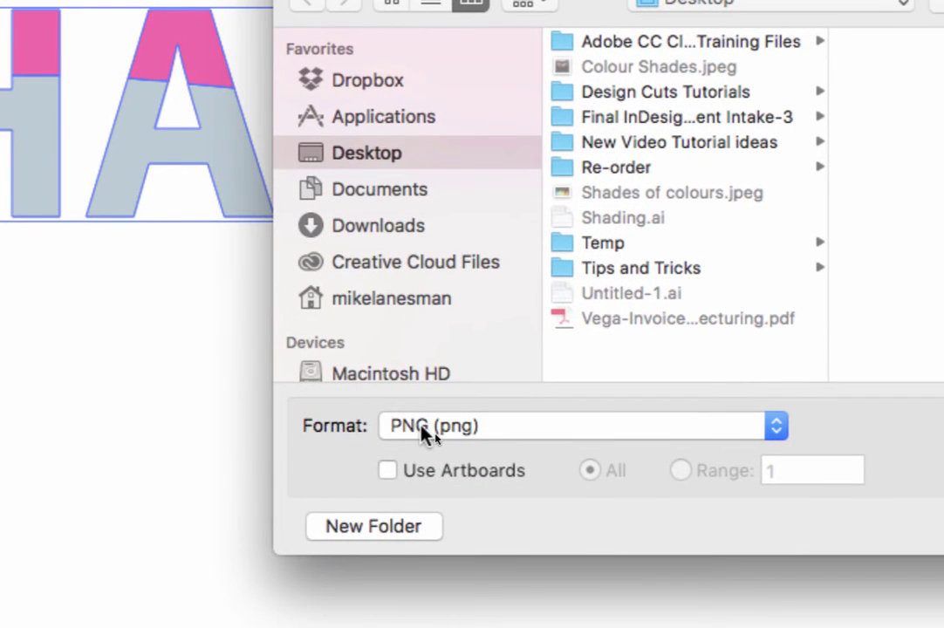
{"action": "left_click", "coordinate": [428, 432]}
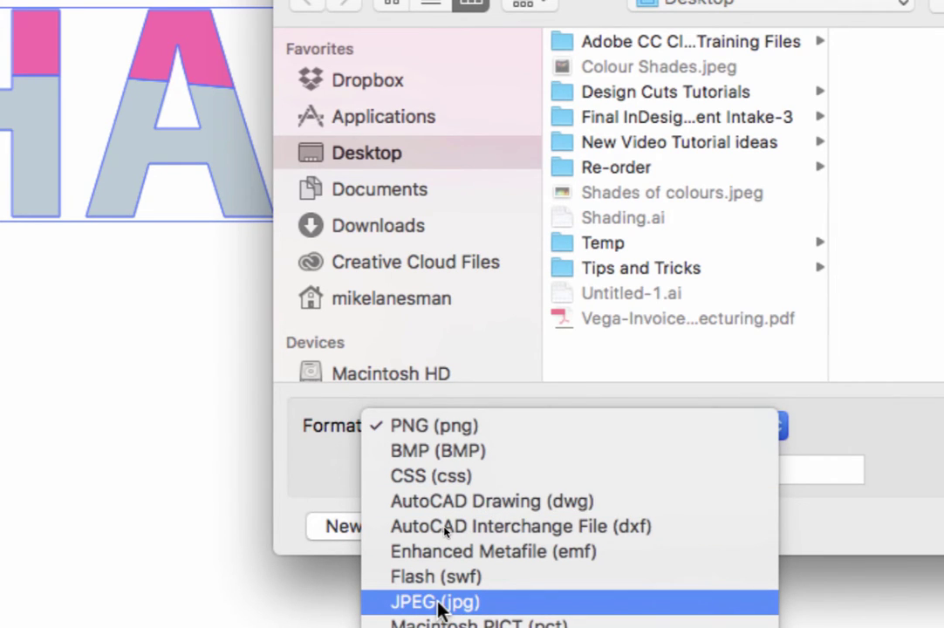
{"action": "left_click", "coordinate": [483, 428]}
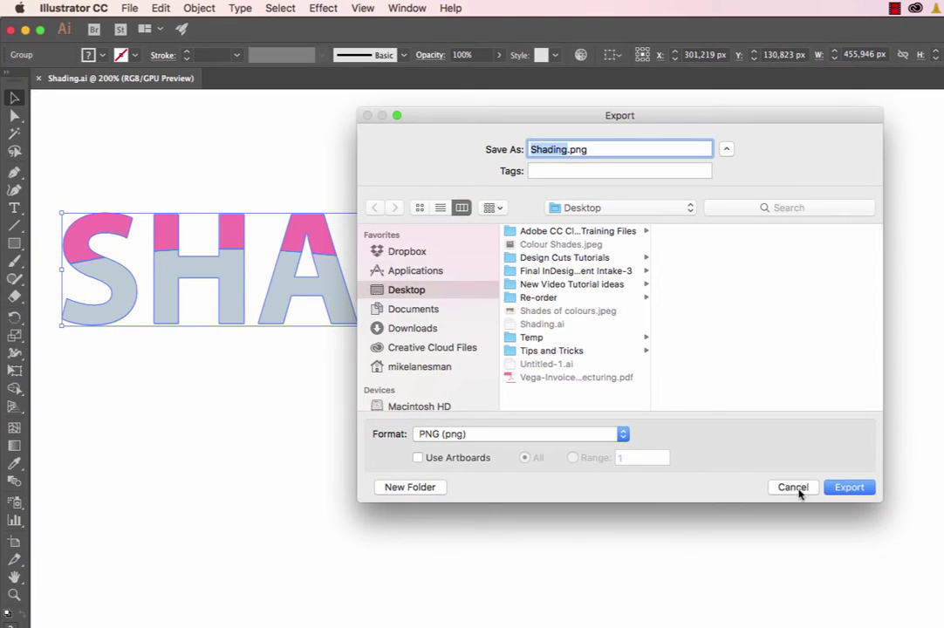
{"action": "left_click", "coordinate": [850, 489]}
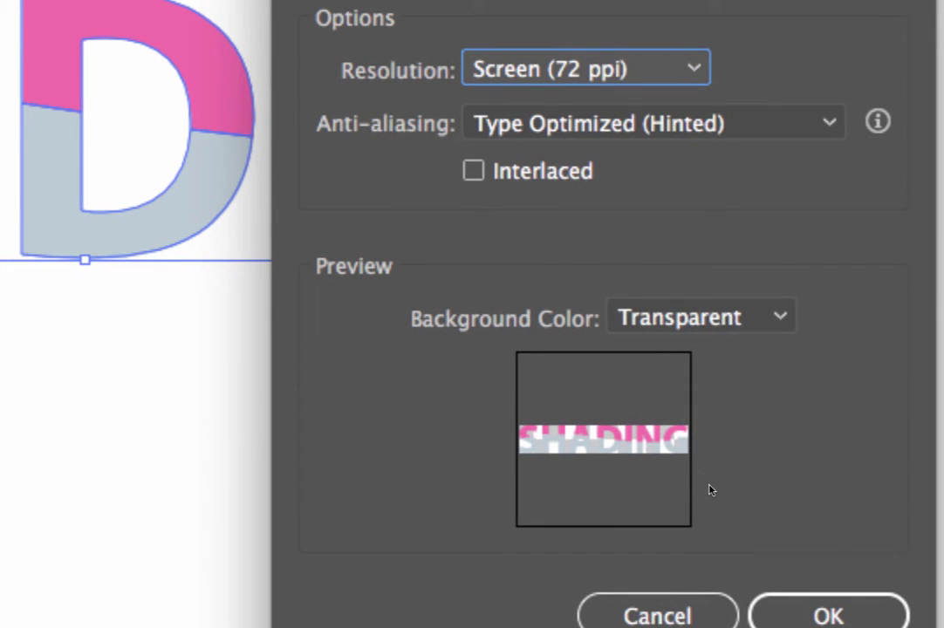
{"action": "left_click", "coordinate": [815, 616]}
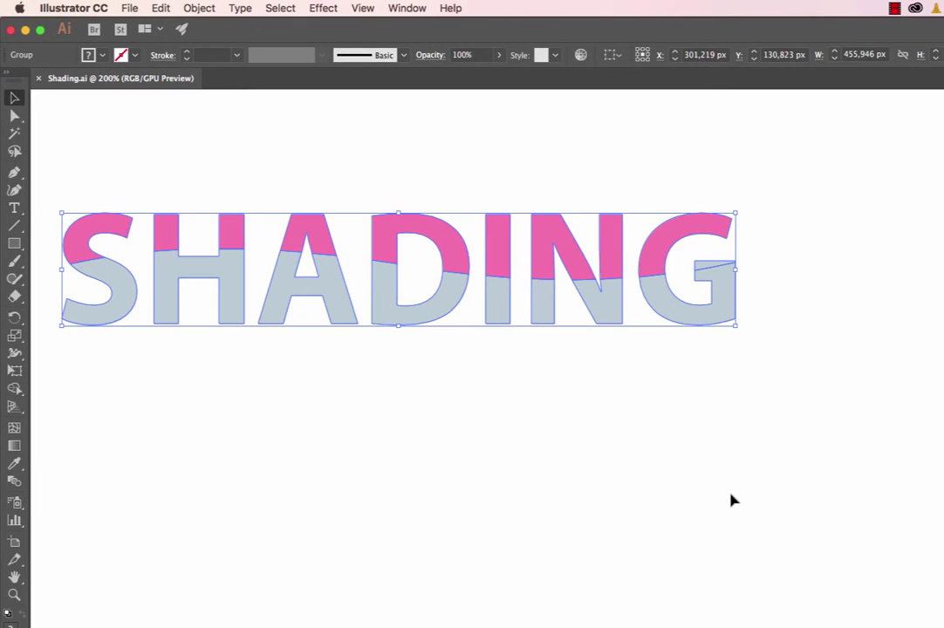
Step: In Photoshop, drag the lettering into Colour Shades.jpeg and position it below the bottles
{"action": "key", "text": "super+Tab"}
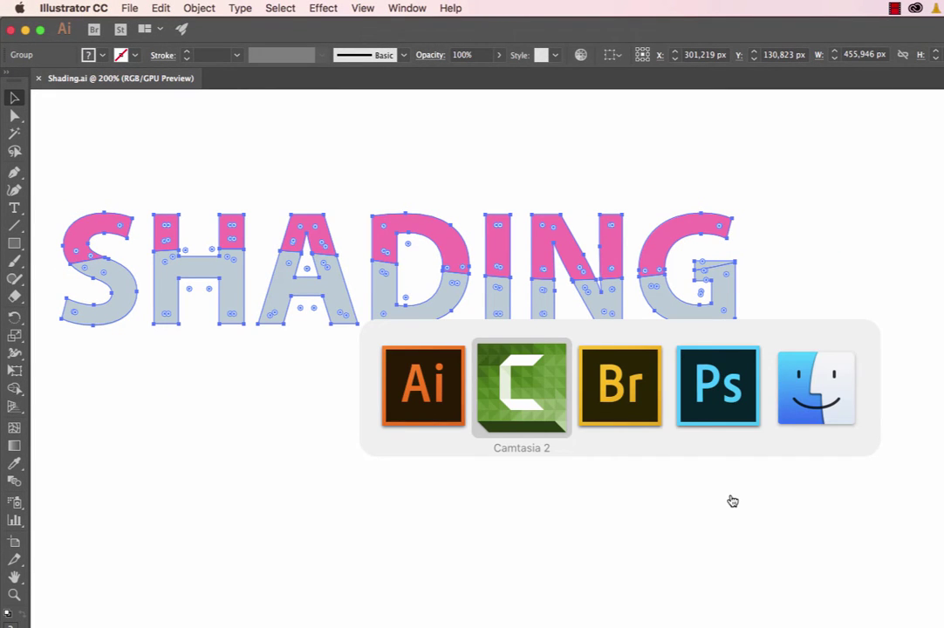
{"action": "key", "text": "super+Tab"}
{"action": "key", "text": "super+Tab"}
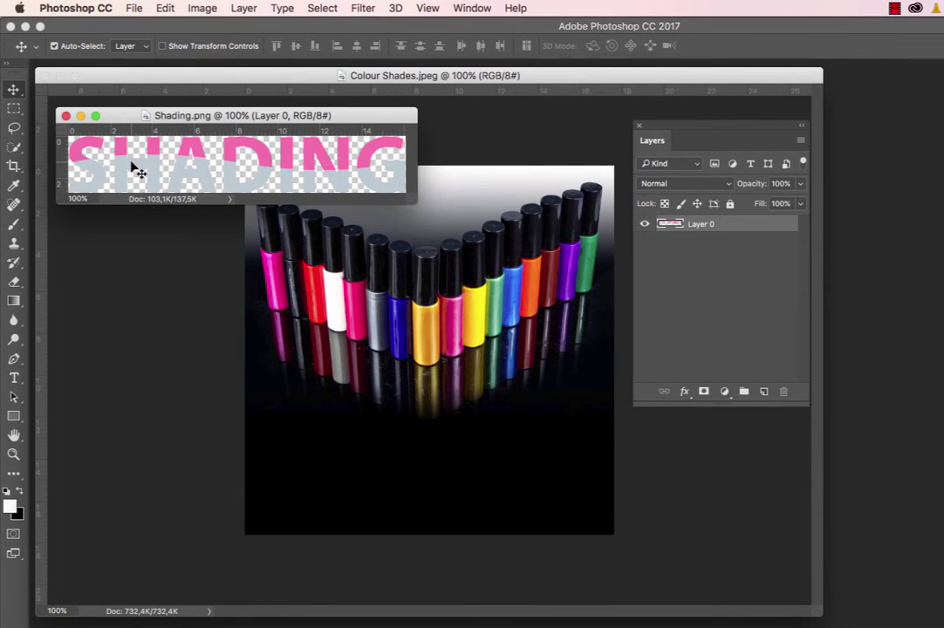
{"action": "mouse_move", "coordinate": [133, 164]}
{"action": "left_mouse_down"}
{"action": "mouse_move", "coordinate": [470, 411]}
{"action": "mouse_move", "coordinate": [488, 436]}
{"action": "left_mouse_up"}
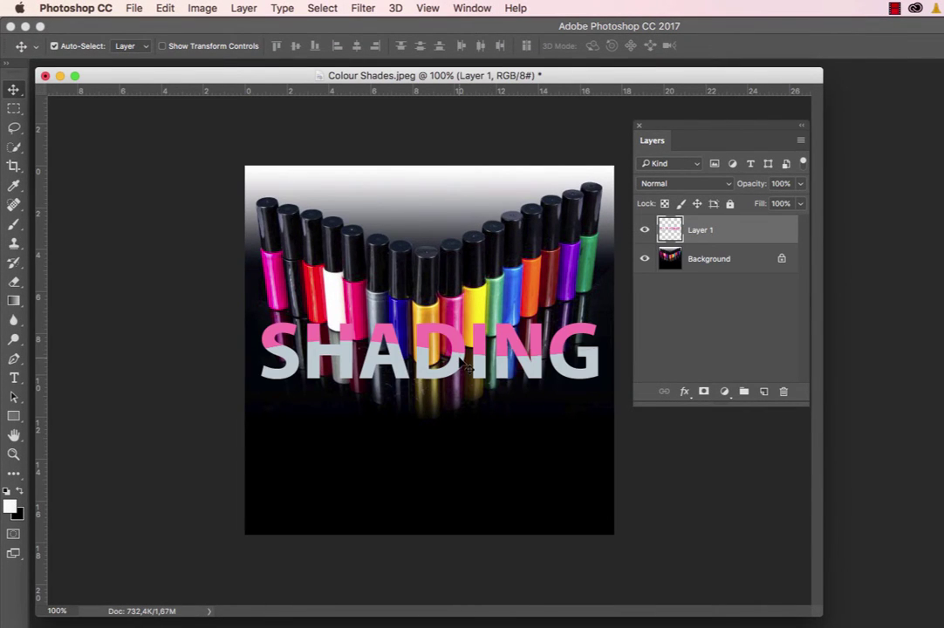
{"action": "mouse_move", "coordinate": [395, 370]}
{"action": "left_mouse_down"}
{"action": "mouse_move", "coordinate": [460, 441]}
{"action": "mouse_move", "coordinate": [462, 471]}
{"action": "left_mouse_up"}
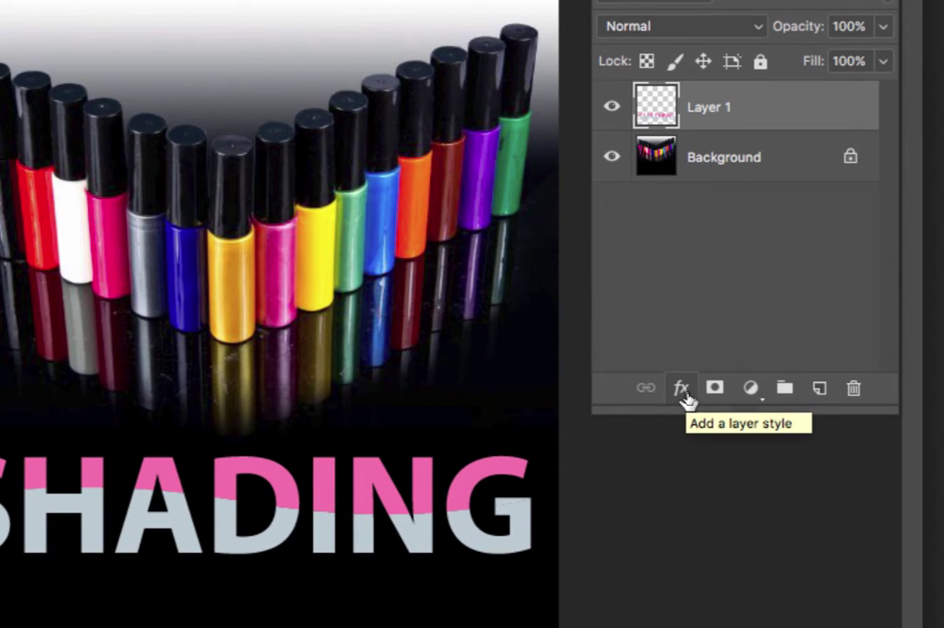
Step: Apply a default Bevel & Emboss layer style to the SHADING lettering layer
{"action": "left_click", "coordinate": [685, 394]}
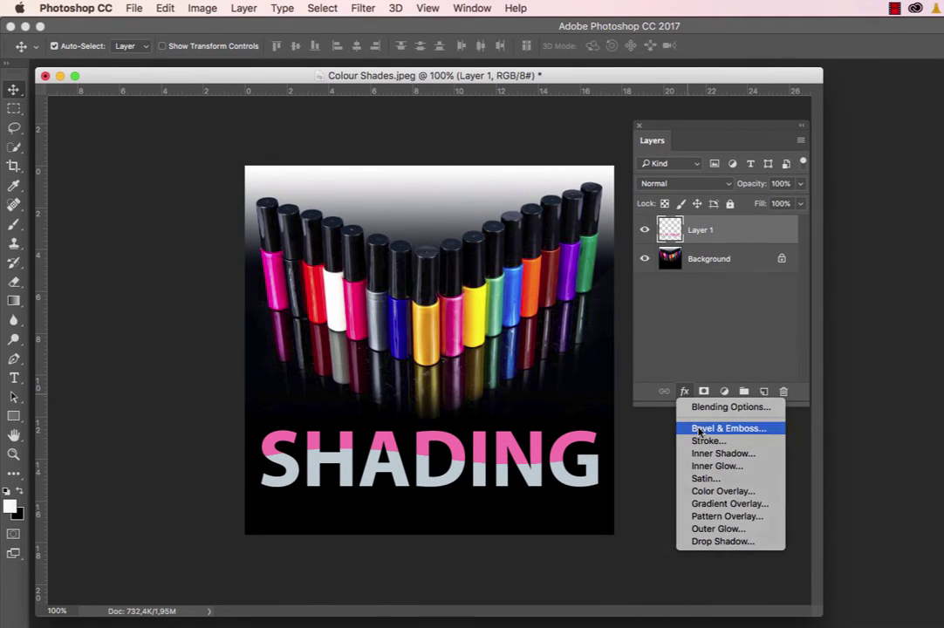
{"action": "left_click", "coordinate": [697, 430]}
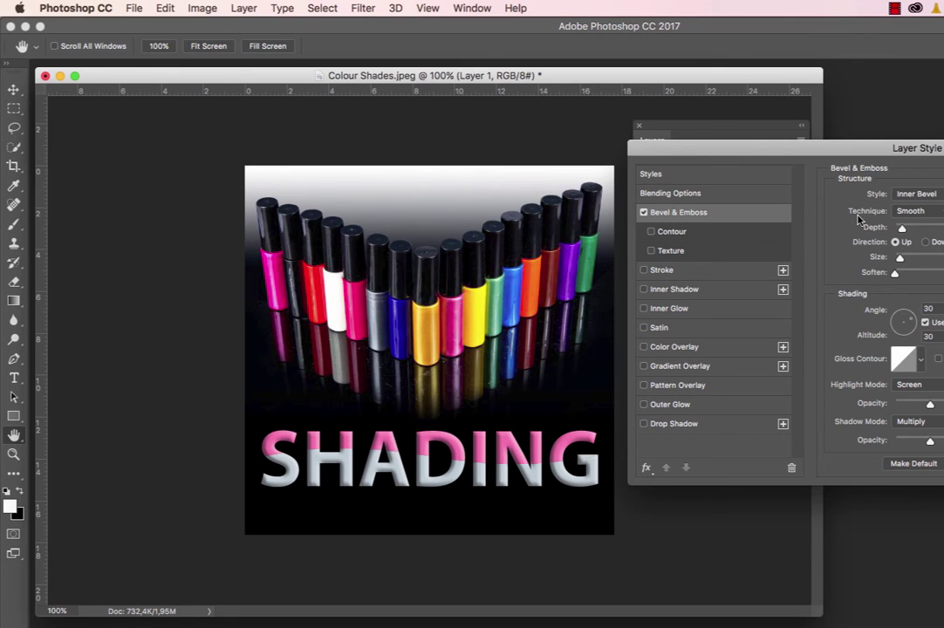
{"action": "key", "text": "Return"}
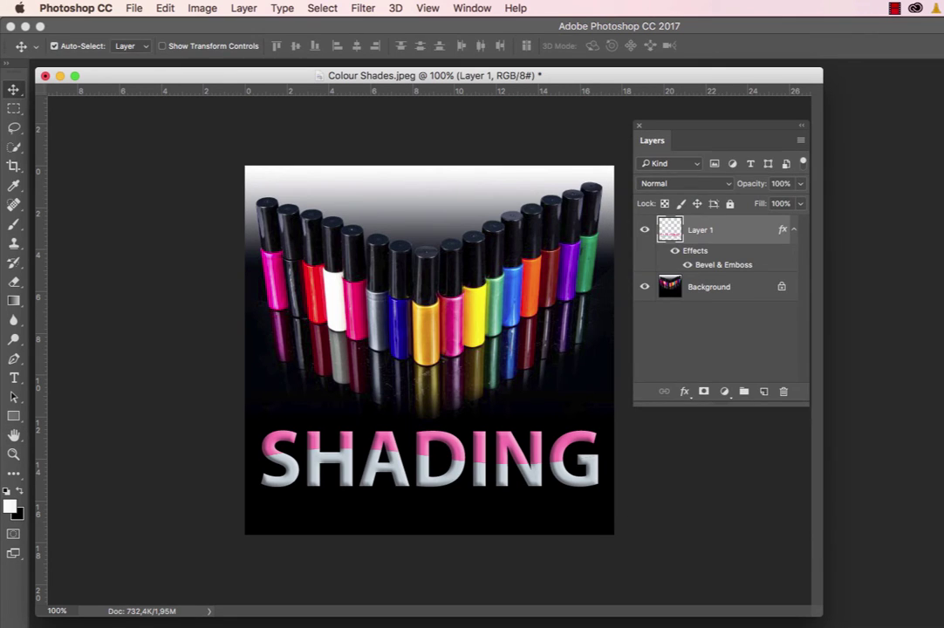